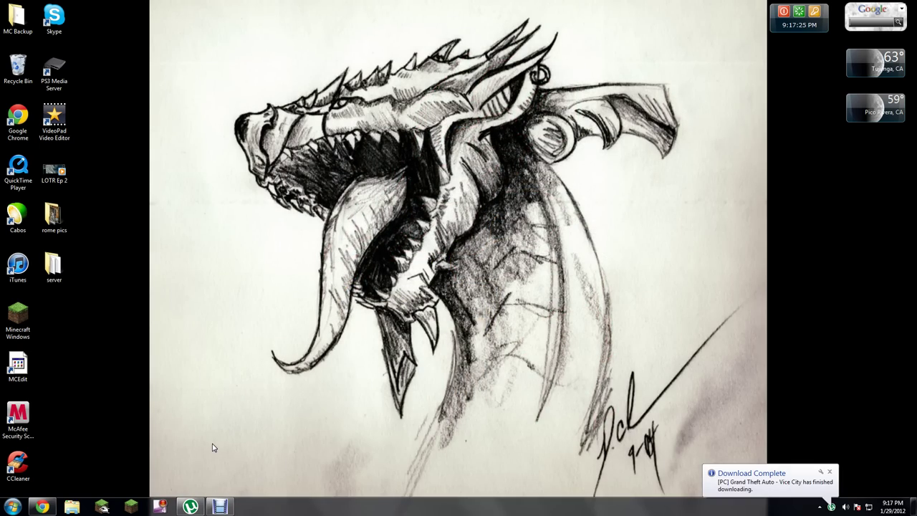
Google 'utorret', open the µTorrent homepage, and close the duplicate µTorrent tab.
{"action": "left_click", "coordinate": [43, 506]}
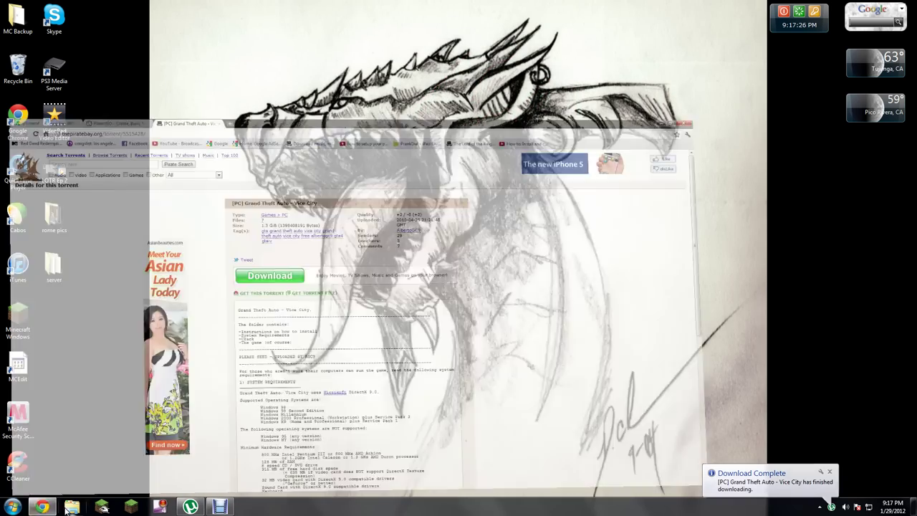
{"action": "left_click", "coordinate": [46, 6]}
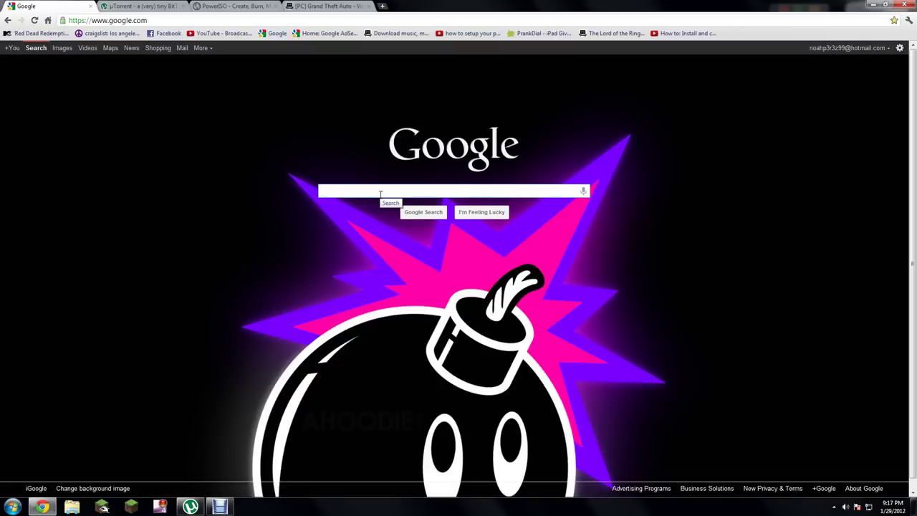
{"action": "type", "text": "u"}
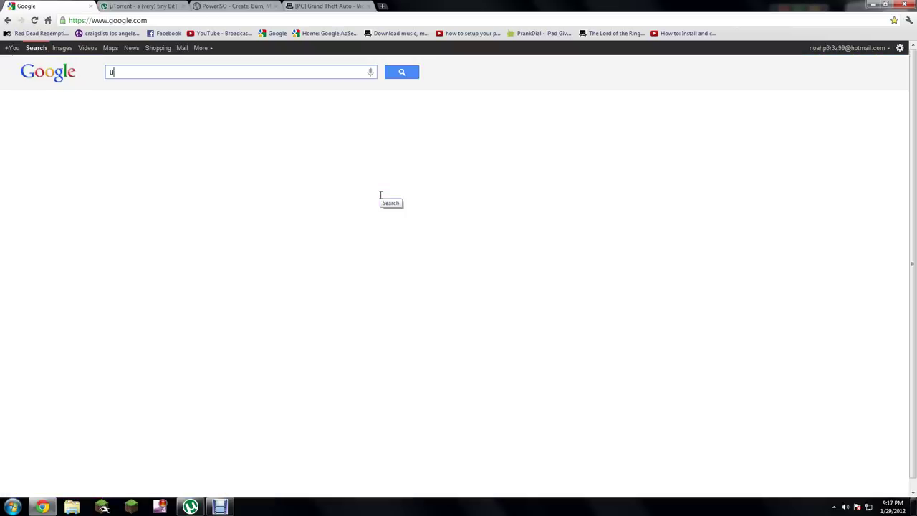
{"action": "type", "text": "torret"}
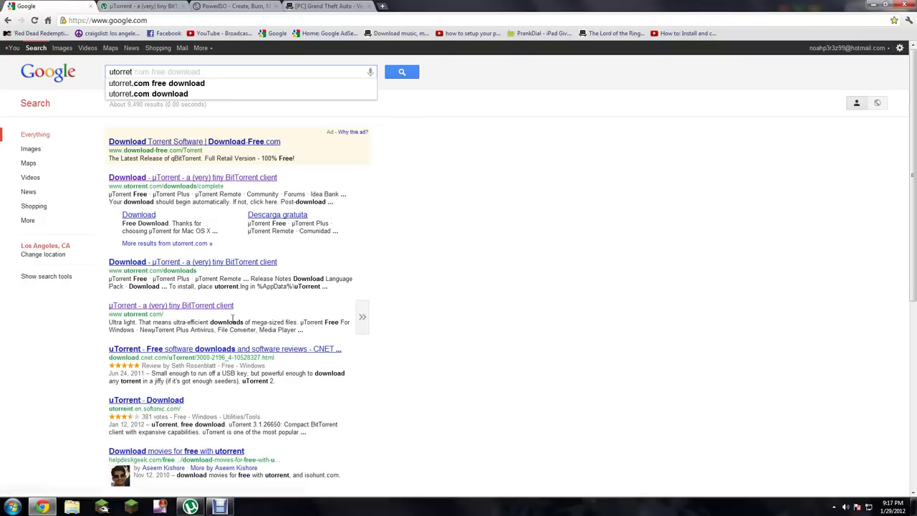
{"action": "left_click", "coordinate": [201, 310]}
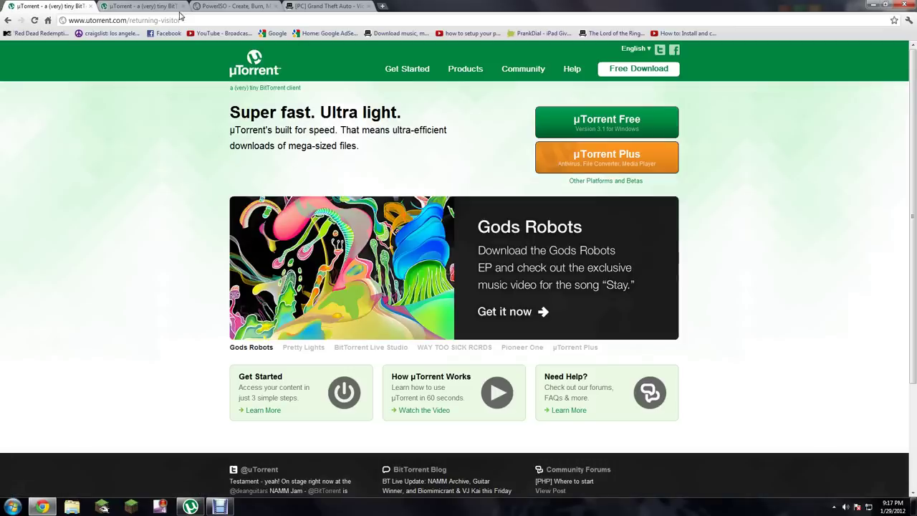
{"action": "left_click", "coordinate": [182, 6]}
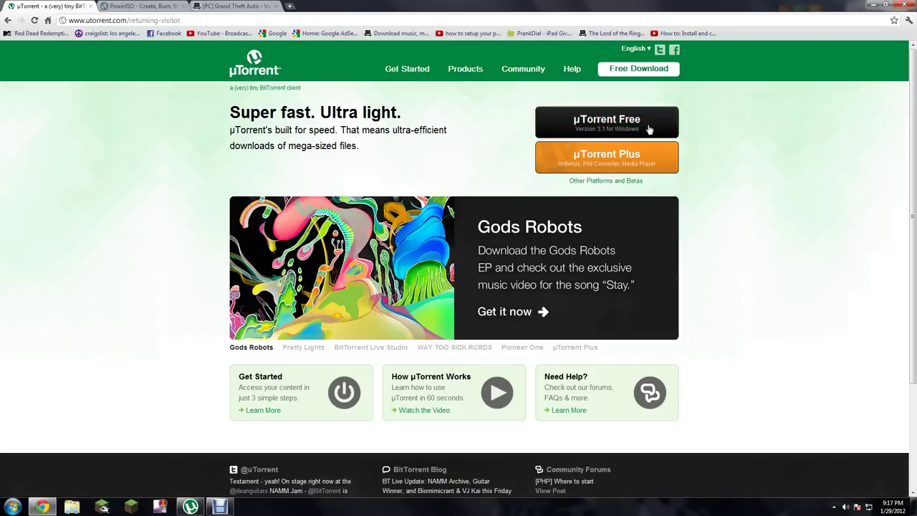
Close the µTorrent tab, briefly check the uTorrent window, then return to Chrome.
{"action": "left_click", "coordinate": [90, 7]}
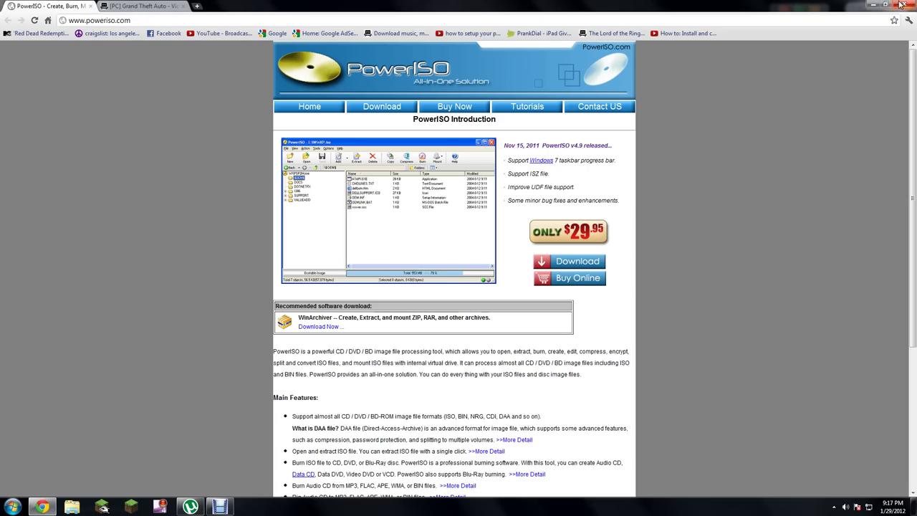
{"action": "left_click", "coordinate": [873, 4]}
{"action": "left_click", "coordinate": [191, 506]}
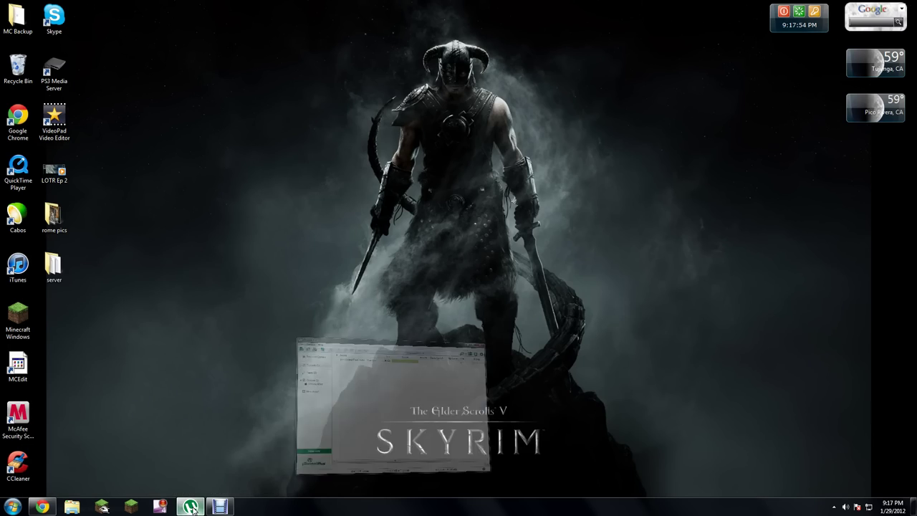
{"action": "left_click", "coordinate": [191, 506]}
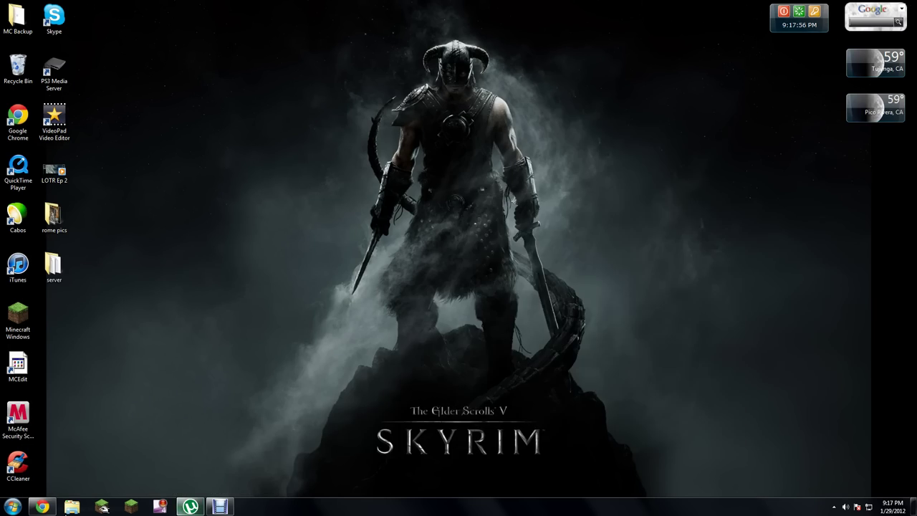
{"action": "left_click", "coordinate": [43, 507]}
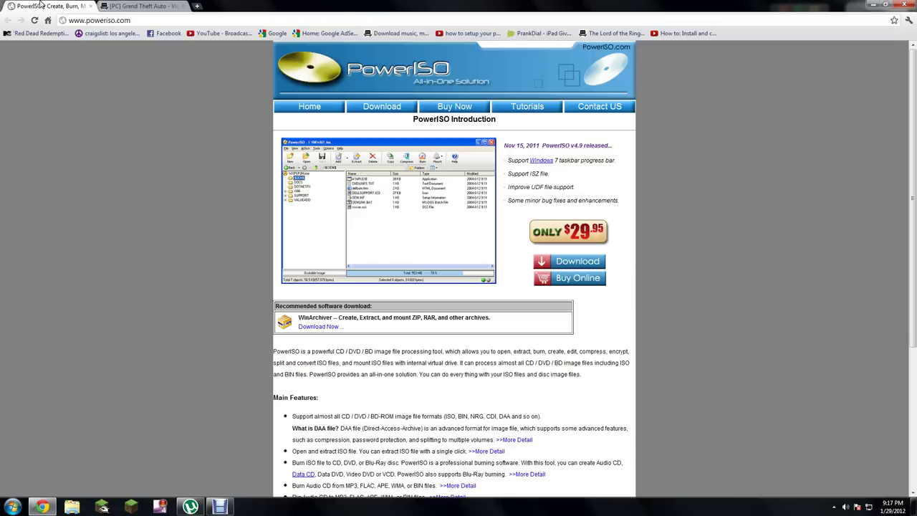
Reopen the µTorrent page from Recently closed, move it to the first tab, and show the Vice City torrent page.
{"action": "left_click", "coordinate": [198, 9]}
{"action": "left_click", "coordinate": [872, 487]}
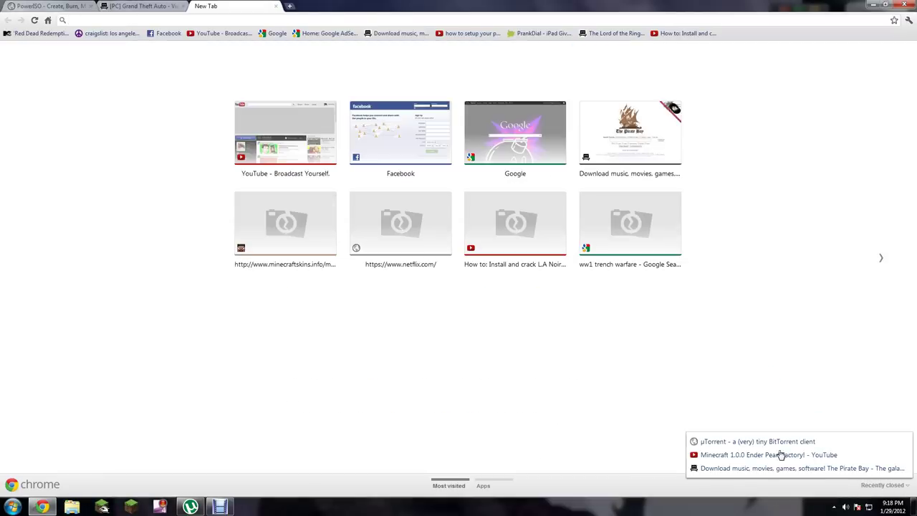
{"action": "left_click", "coordinate": [757, 441]}
{"action": "left_click", "coordinate": [140, 7]}
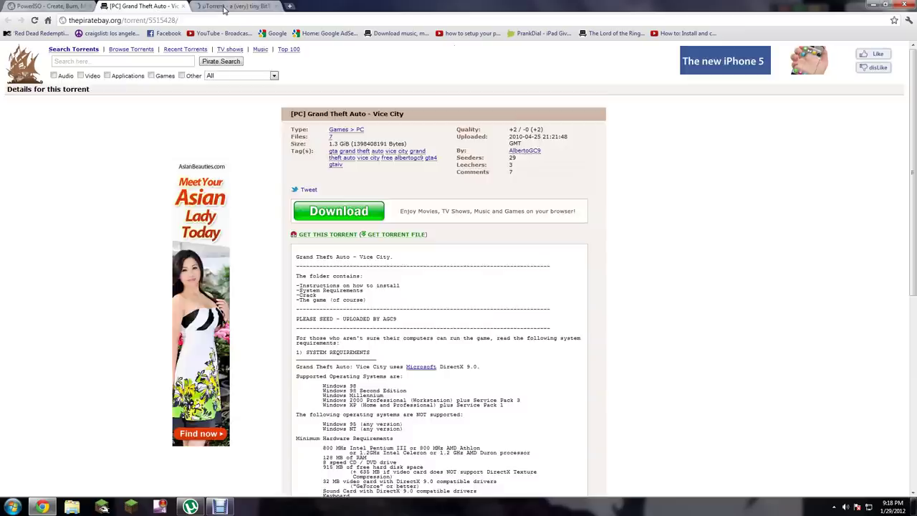
{"action": "left_click_drag", "start_coordinate": [224, 9], "coordinate": [51, 7]}
{"action": "left_click", "coordinate": [236, 7]}
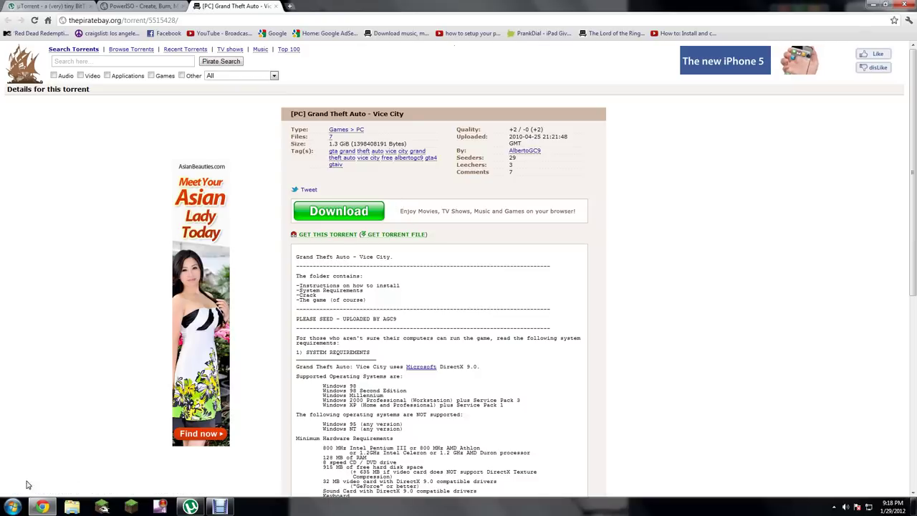
{"action": "left_click", "coordinate": [12, 506]}
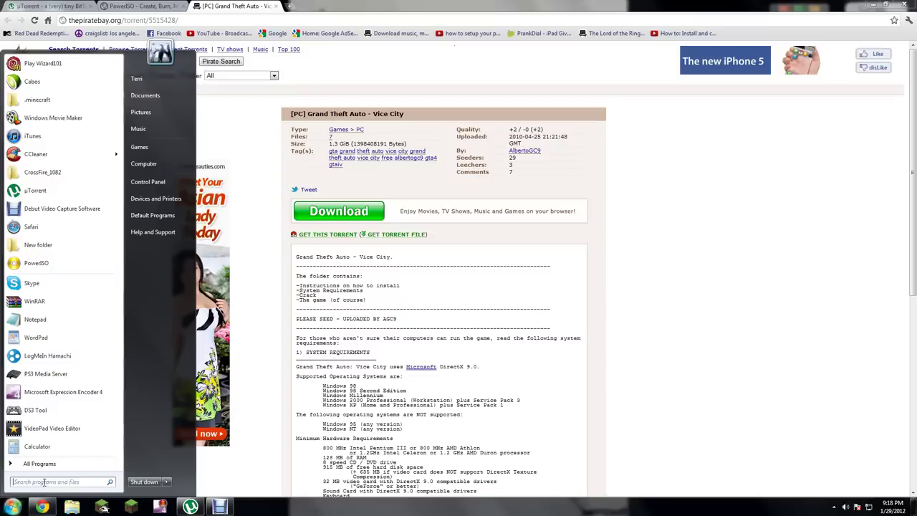
{"action": "left_click", "coordinate": [45, 482]}
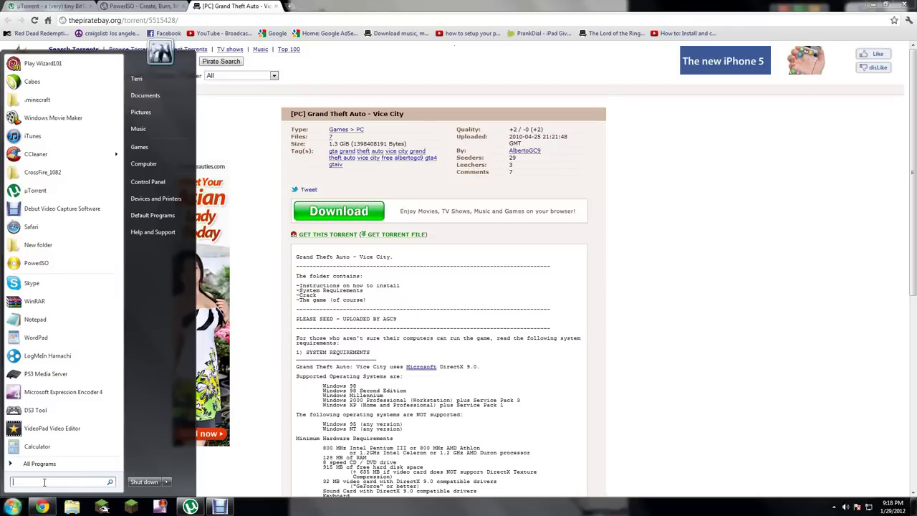
{"action": "type", "text": "v"}
{"action": "key", "text": "BackSpace"}
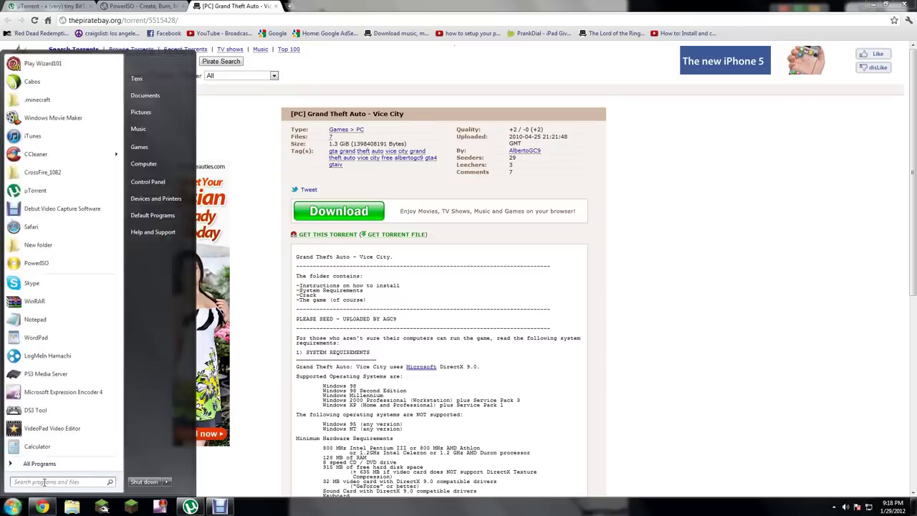
{"action": "type", "text": "gta v"}
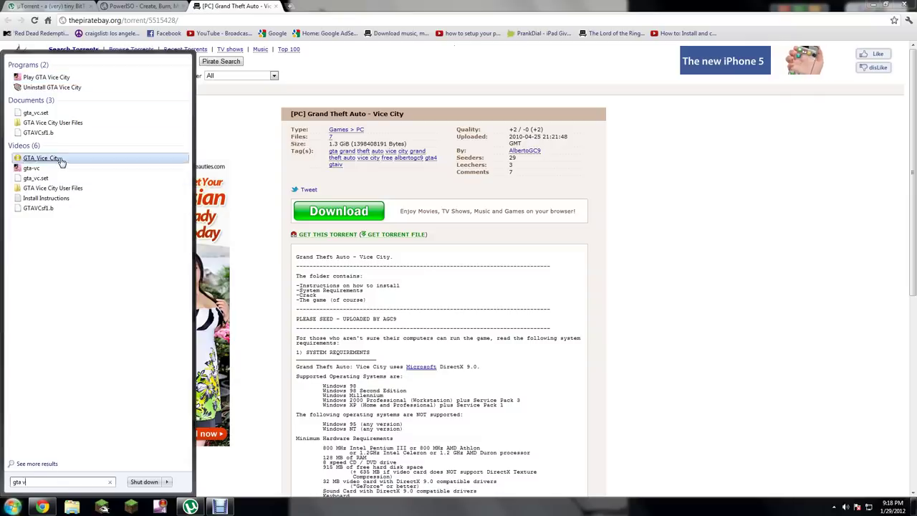
{"action": "left_click", "coordinate": [241, 143]}
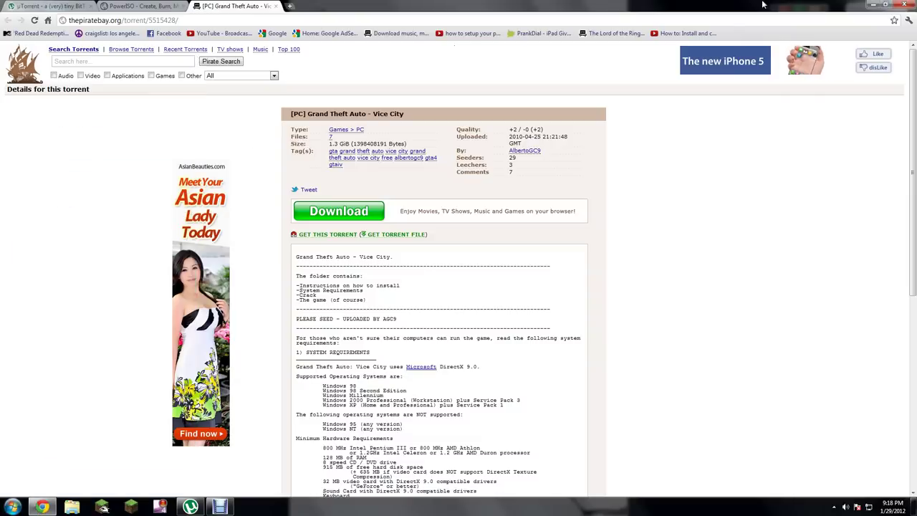
Bring up uTorrent, open the Vice City torrent's download folder, then minimize that folder and Chrome.
{"action": "left_click", "coordinate": [872, 6]}
{"action": "left_click", "coordinate": [190, 507]}
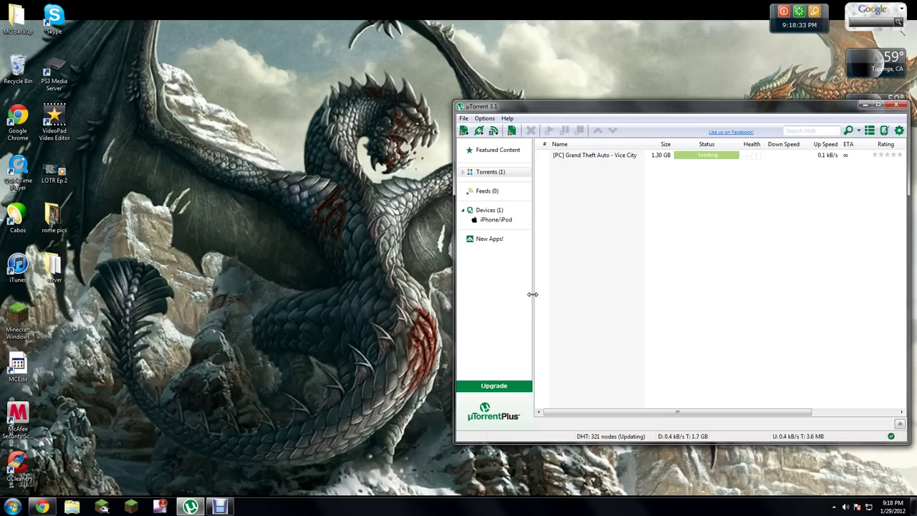
{"action": "double_click", "coordinate": [618, 156]}
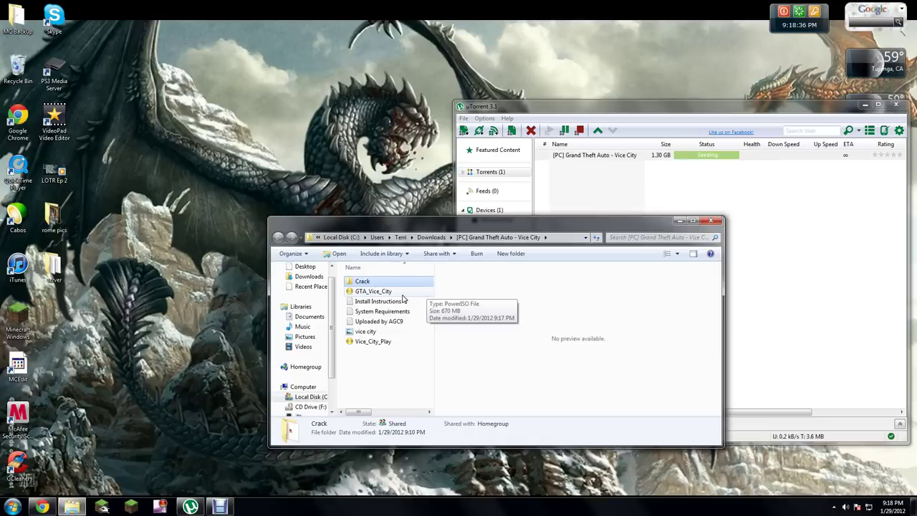
{"action": "left_click", "coordinate": [678, 223]}
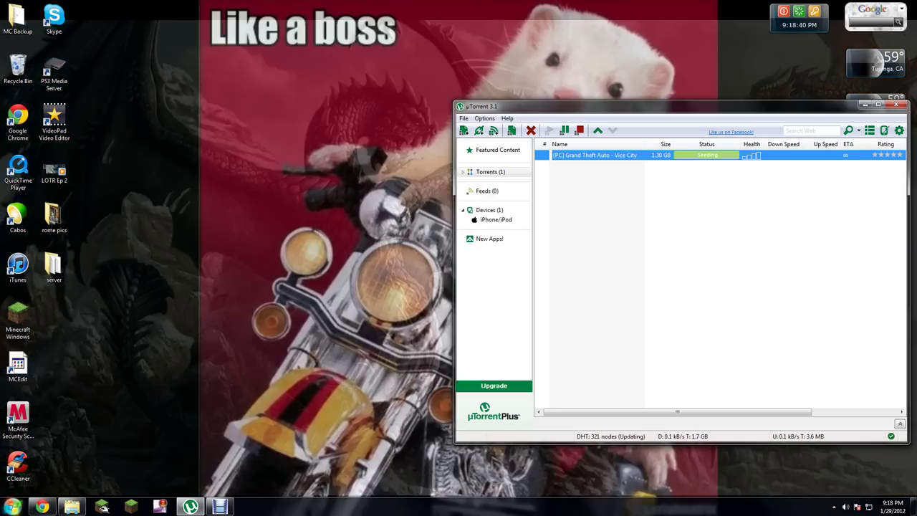
{"action": "left_click", "coordinate": [43, 506]}
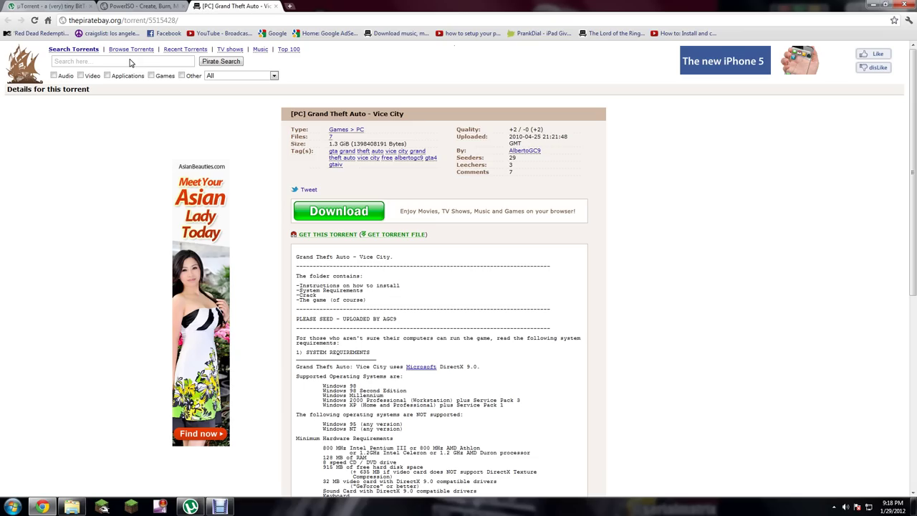
{"action": "left_click", "coordinate": [165, 5]}
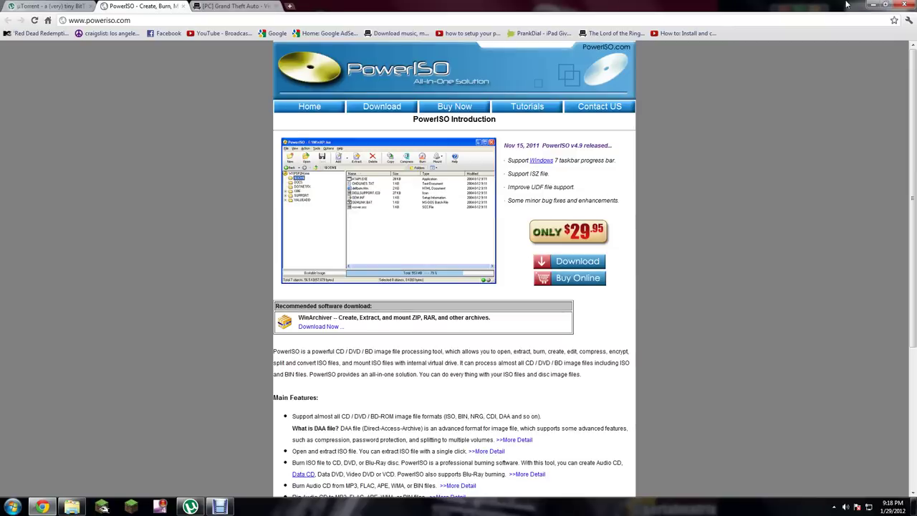
{"action": "left_click", "coordinate": [874, 4]}
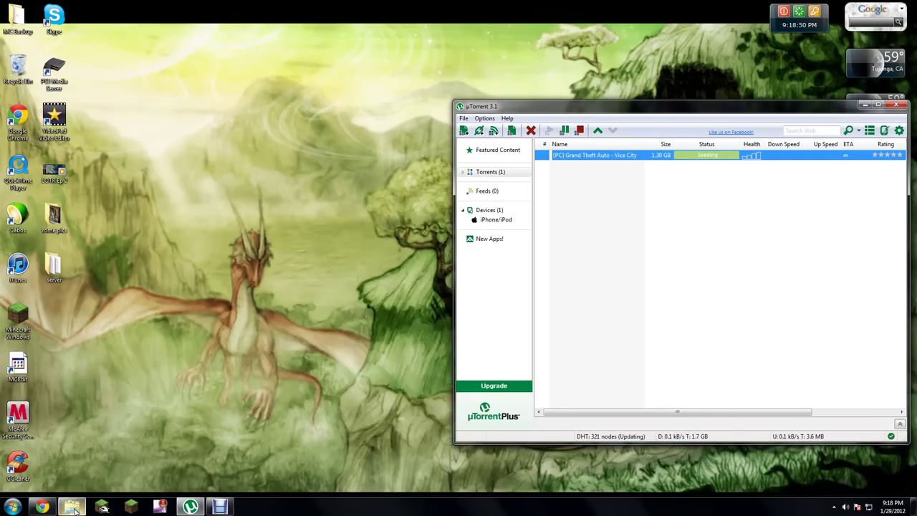
Reopen the Vice City download folder and browse the GTA_Vice_City image's PowerISO and Share with menus.
{"action": "left_click", "coordinate": [72, 508]}
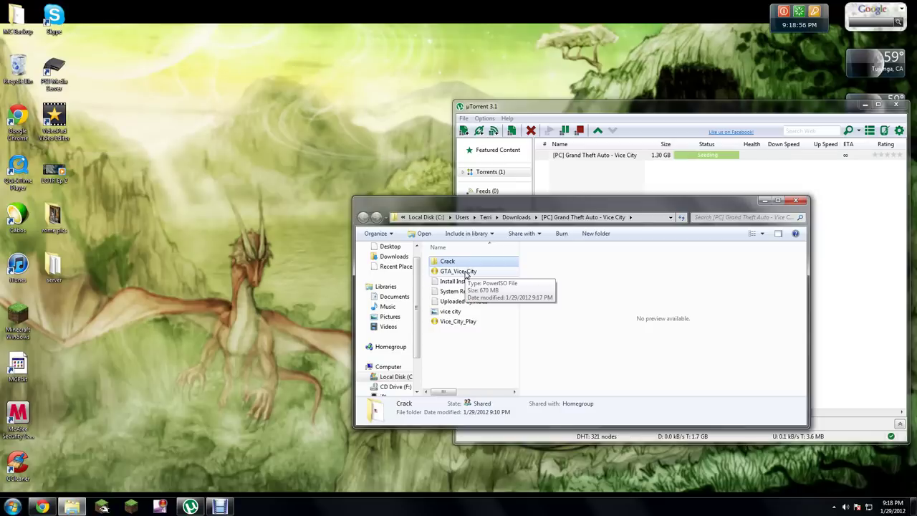
{"action": "left_click", "coordinate": [464, 272]}
{"action": "right_click", "coordinate": [463, 272]}
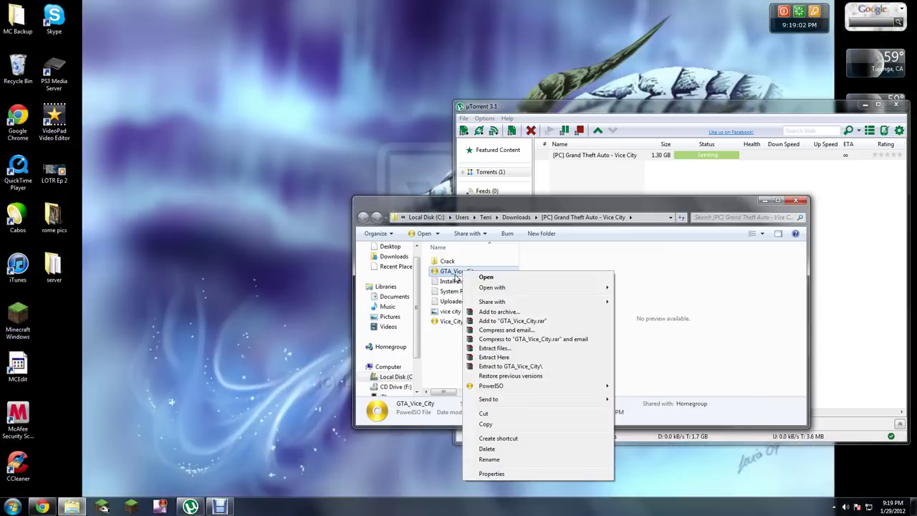
{"action": "mouse_move", "coordinate": [517, 387]}
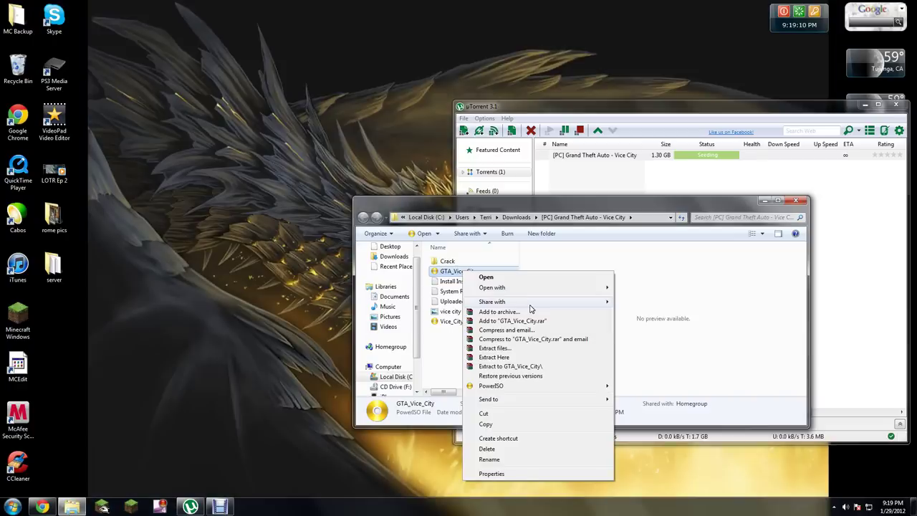
{"action": "mouse_move", "coordinate": [531, 306]}
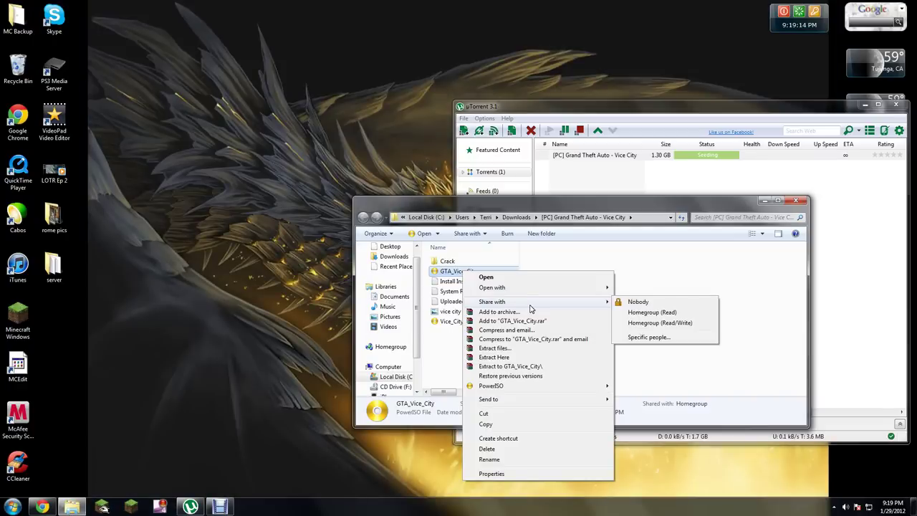
Look over the Vice_City_Play menu, then mount GTA_Vice_City to drive F: with PowerISO.
{"action": "left_click", "coordinate": [454, 330]}
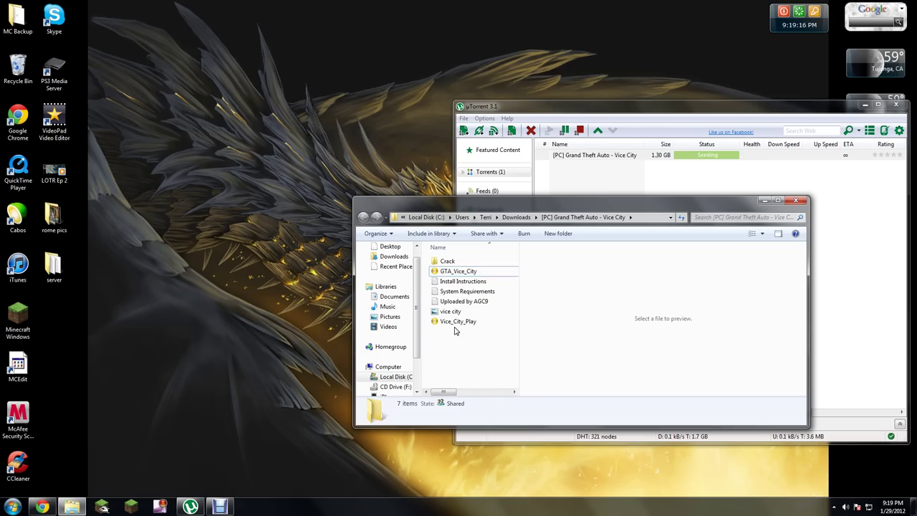
{"action": "right_click", "coordinate": [457, 326]}
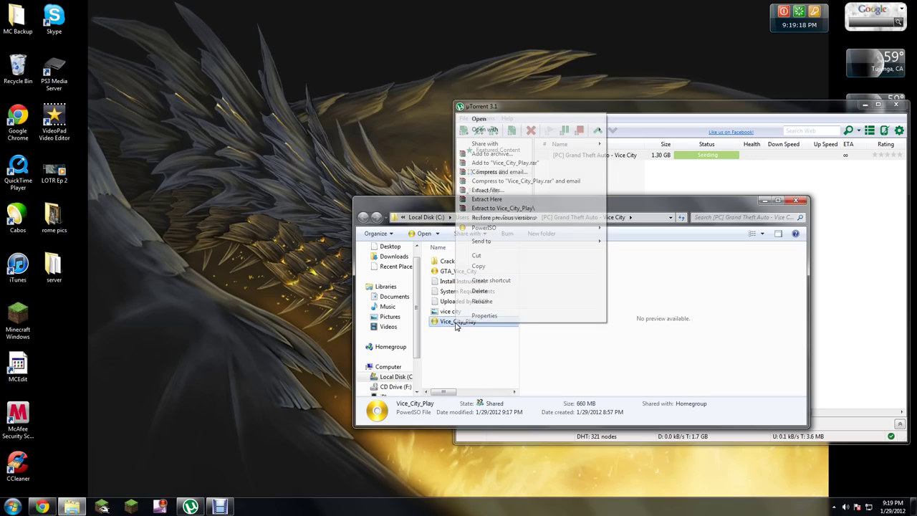
{"action": "mouse_move", "coordinate": [482, 229]}
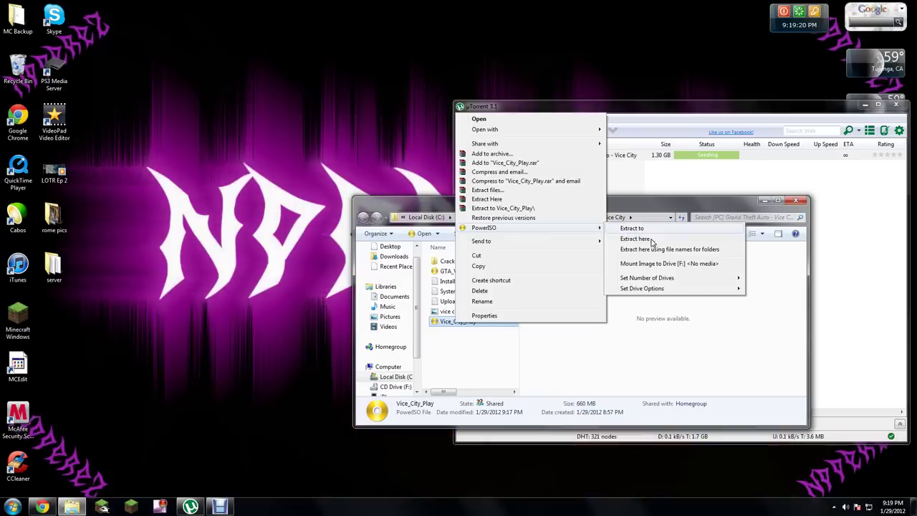
{"action": "left_click", "coordinate": [481, 369]}
{"action": "left_click", "coordinate": [462, 273]}
{"action": "right_click", "coordinate": [463, 272]}
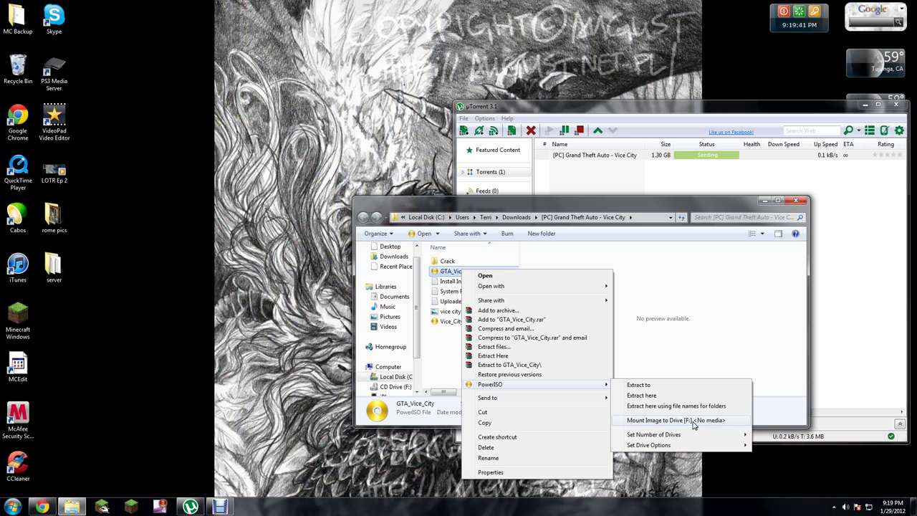
{"action": "left_click", "coordinate": [693, 423]}
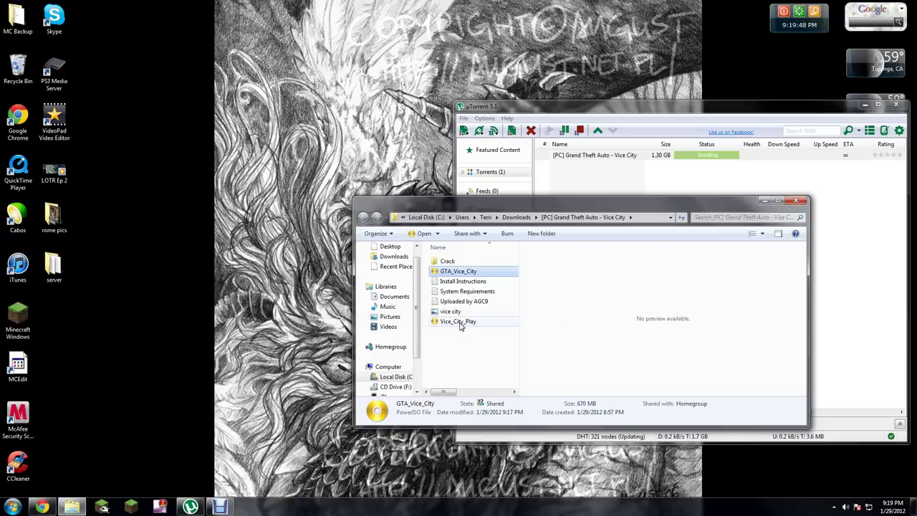
Mount GTA_Vice_City to F: again, then mount Vice_City_Play to drive F:.
{"action": "right_click", "coordinate": [461, 322]}
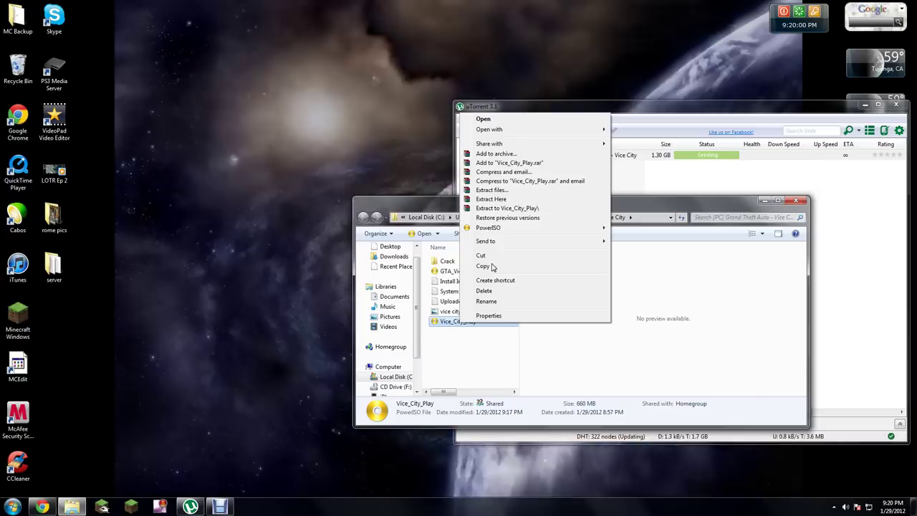
{"action": "mouse_move", "coordinate": [513, 230]}
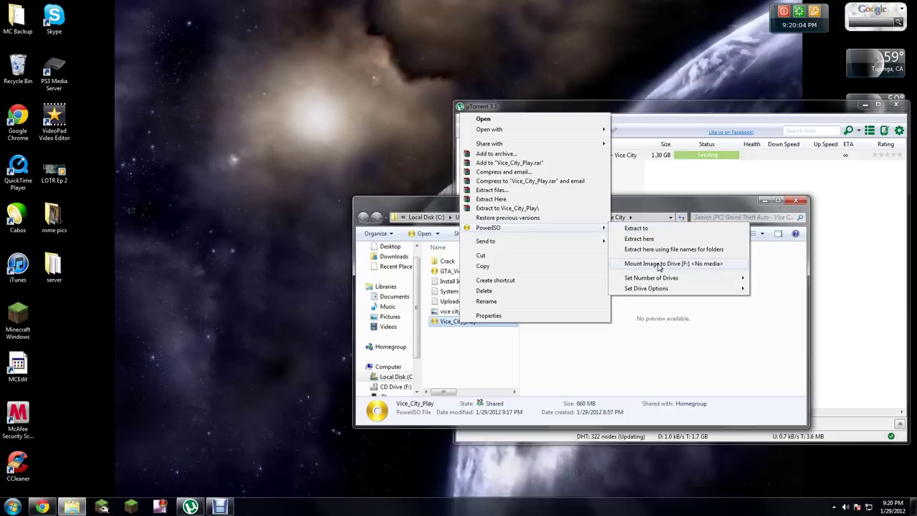
{"action": "left_click", "coordinate": [409, 207]}
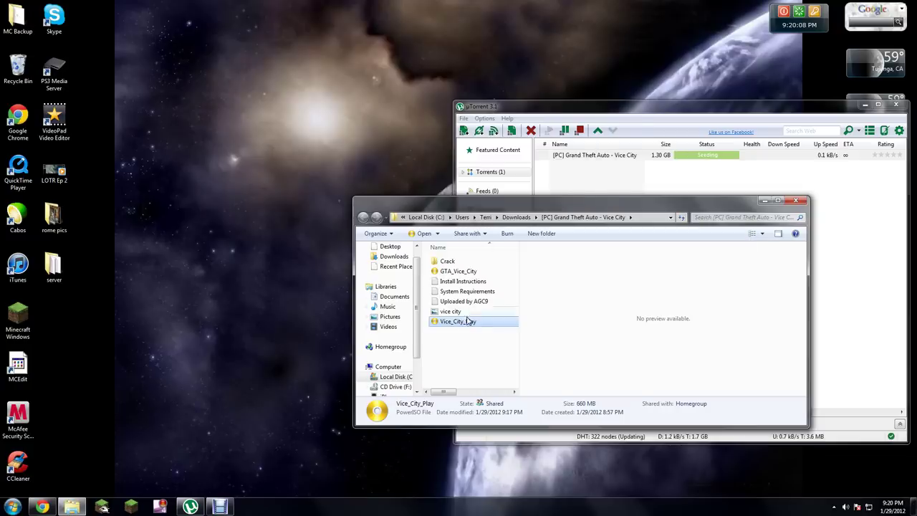
{"action": "right_click", "coordinate": [472, 273]}
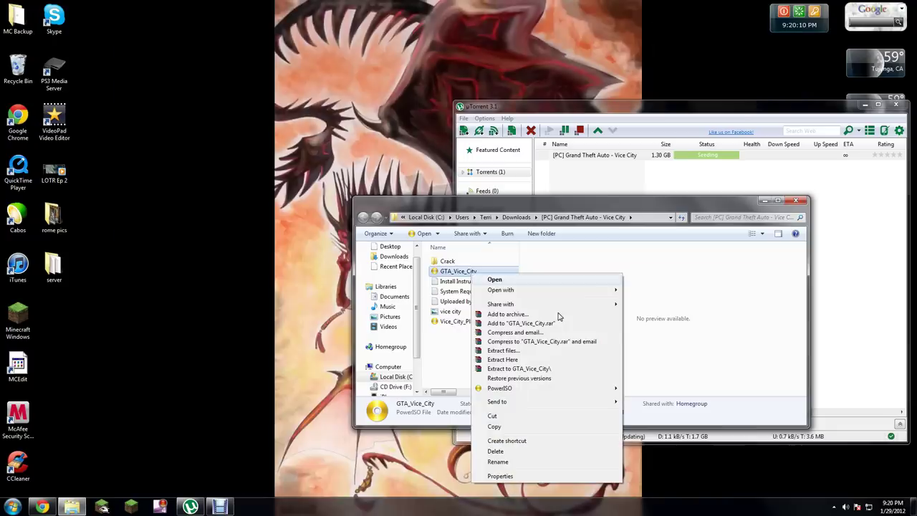
{"action": "mouse_move", "coordinate": [563, 388]}
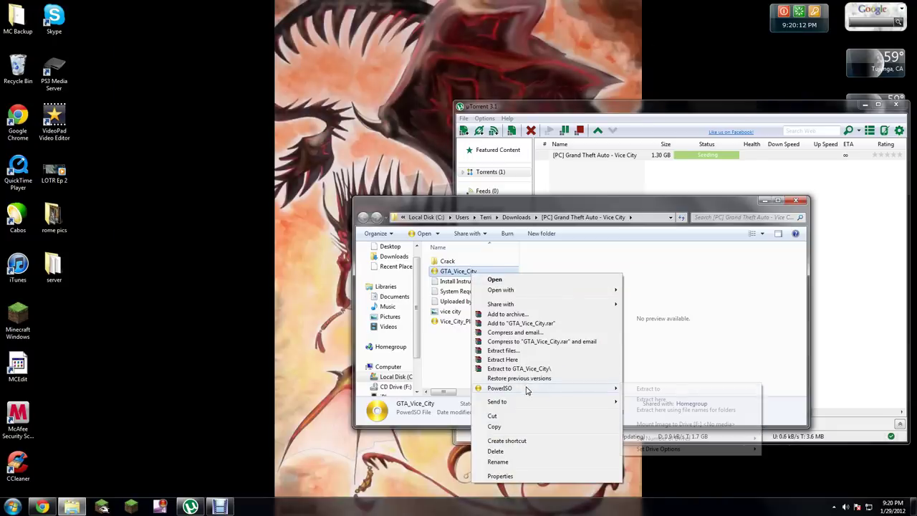
{"action": "left_click", "coordinate": [685, 423]}
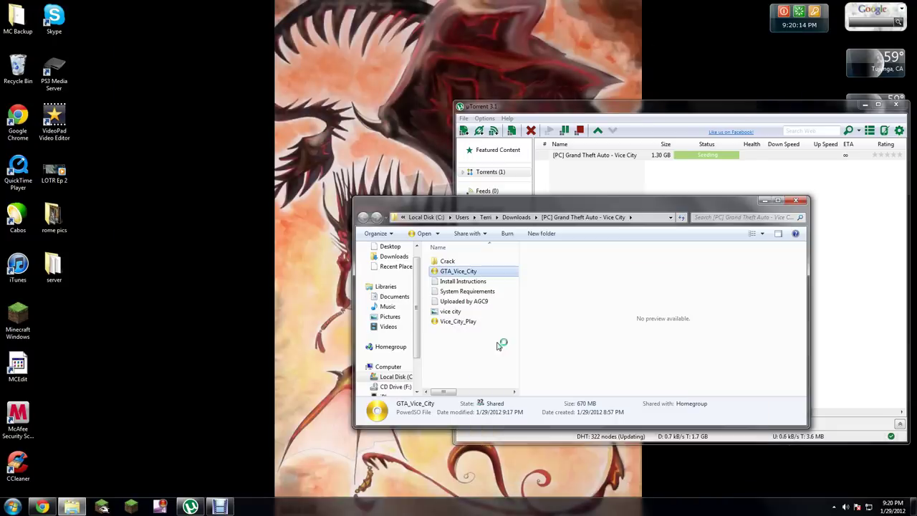
{"action": "right_click", "coordinate": [462, 322]}
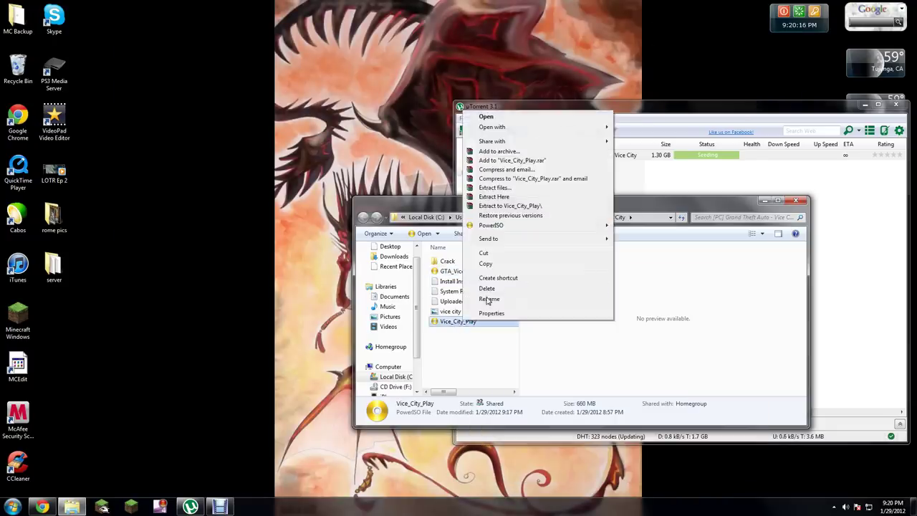
{"action": "mouse_move", "coordinate": [503, 228]}
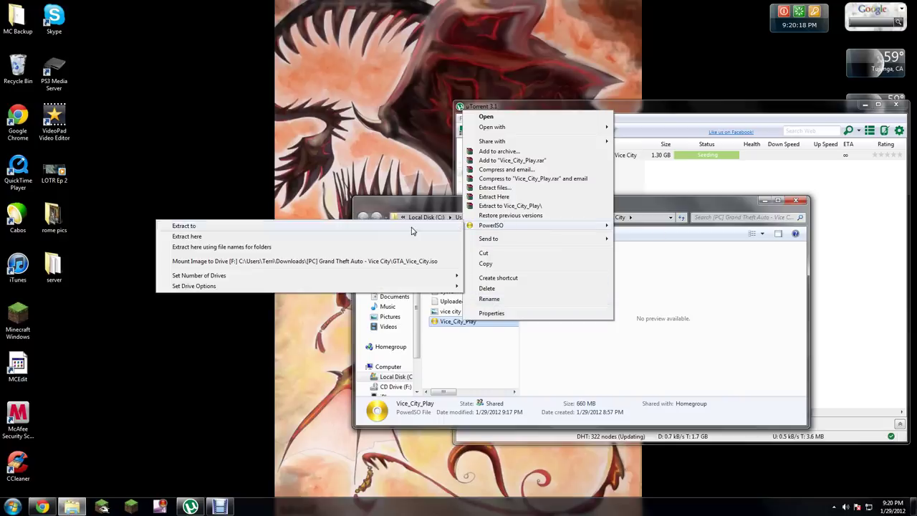
{"action": "left_click", "coordinate": [312, 263]}
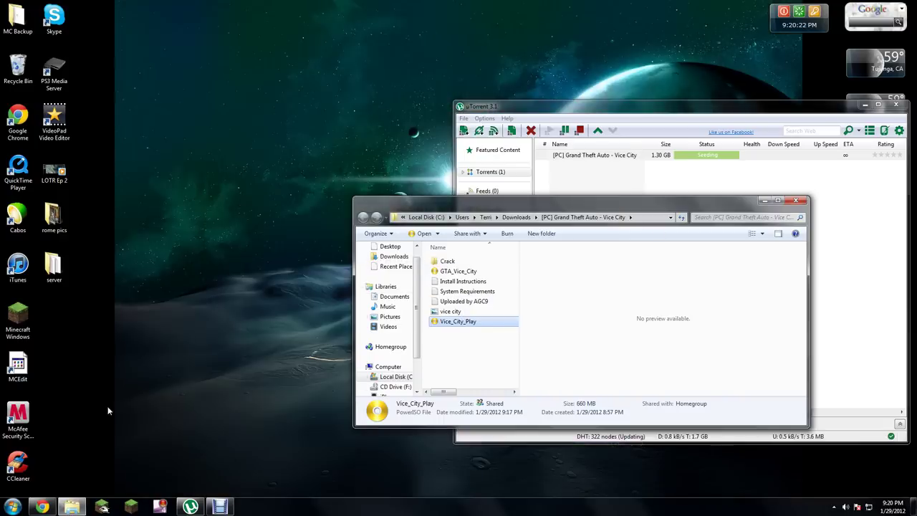
Open Computer from the Start menu and arrange the two Explorer windows side by side.
{"action": "left_click", "coordinate": [12, 506]}
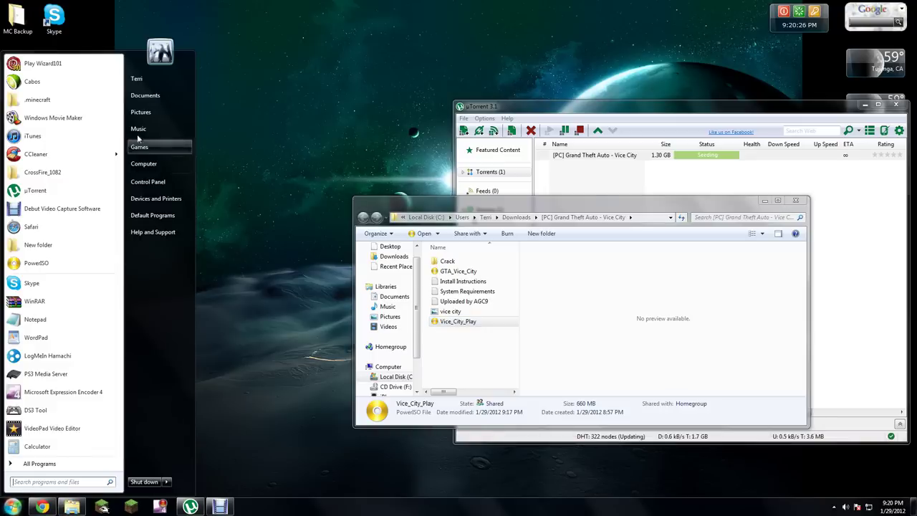
{"action": "left_click", "coordinate": [154, 163]}
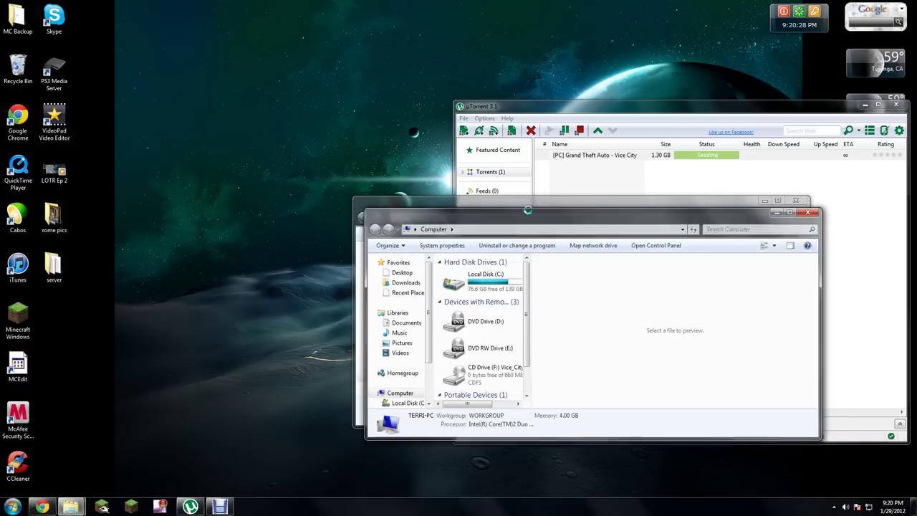
{"action": "left_click_drag", "start_coordinate": [529, 212], "coordinate": [86, 213]}
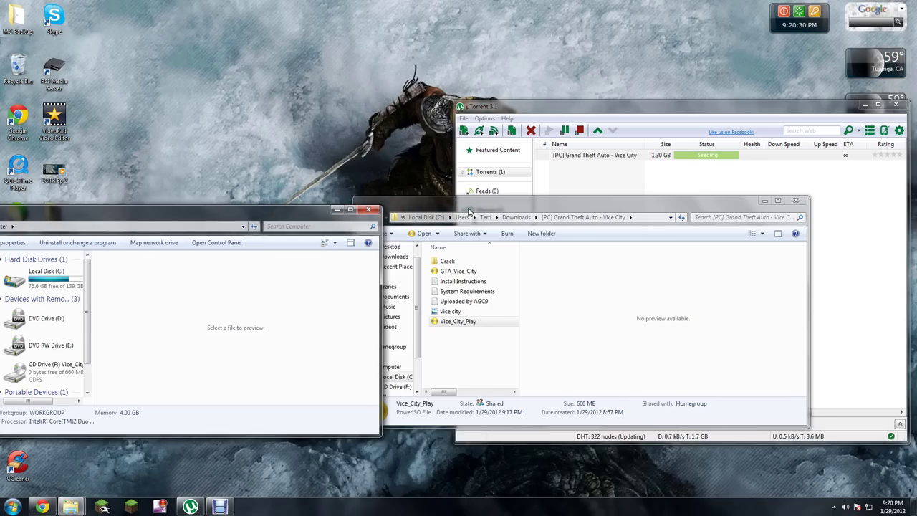
{"action": "left_click_drag", "start_coordinate": [469, 211], "coordinate": [537, 223]}
{"action": "left_click_drag", "start_coordinate": [274, 217], "coordinate": [495, 228]}
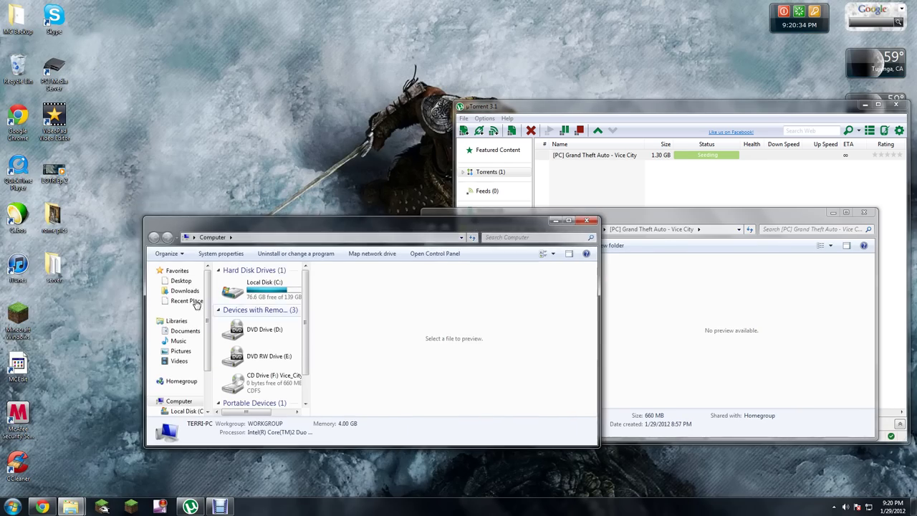
Browse to C:\Program Files (x86)\Rockstar Games\Grand Theft Auto Vice City.
{"action": "double_click", "coordinate": [267, 288]}
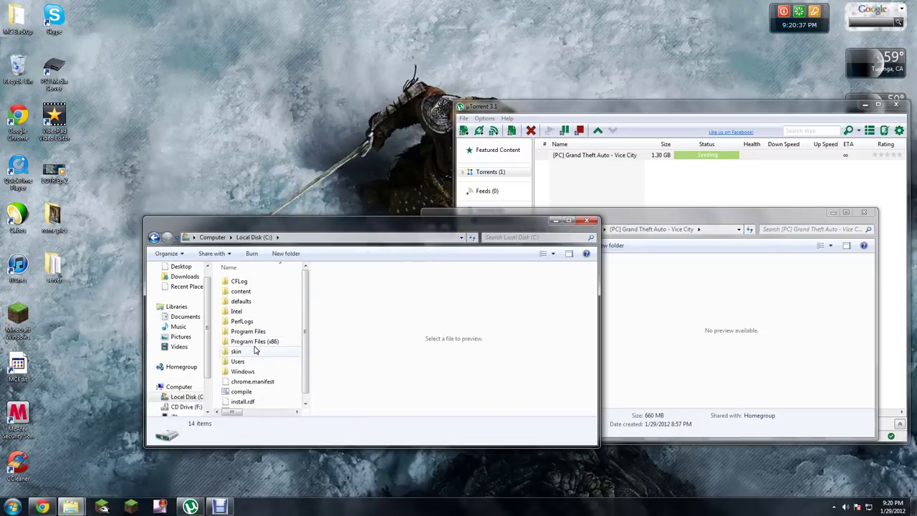
{"action": "double_click", "coordinate": [256, 342]}
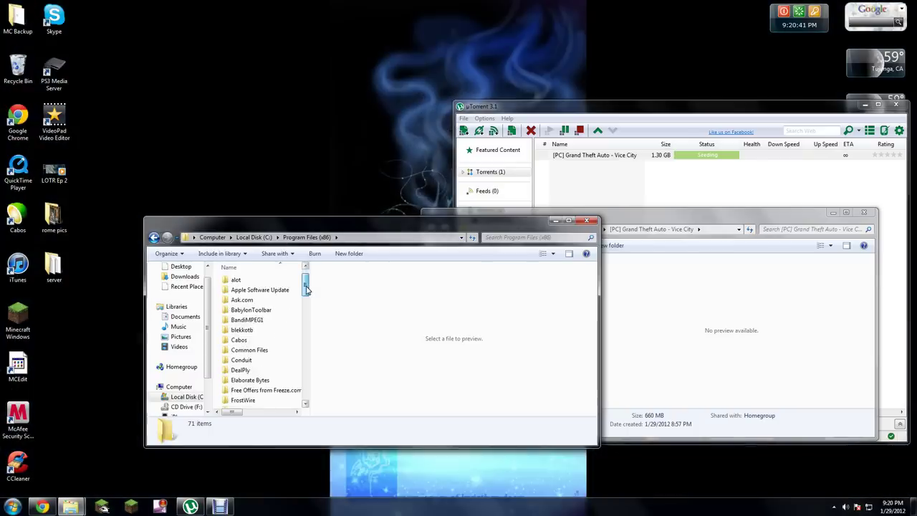
{"action": "left_click_drag", "start_coordinate": [305, 287], "coordinate": [301, 351]}
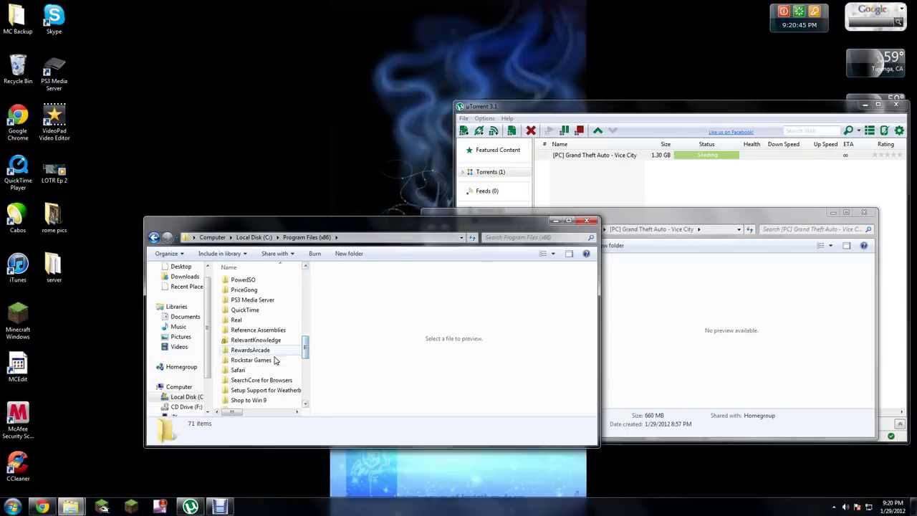
{"action": "double_click", "coordinate": [271, 358]}
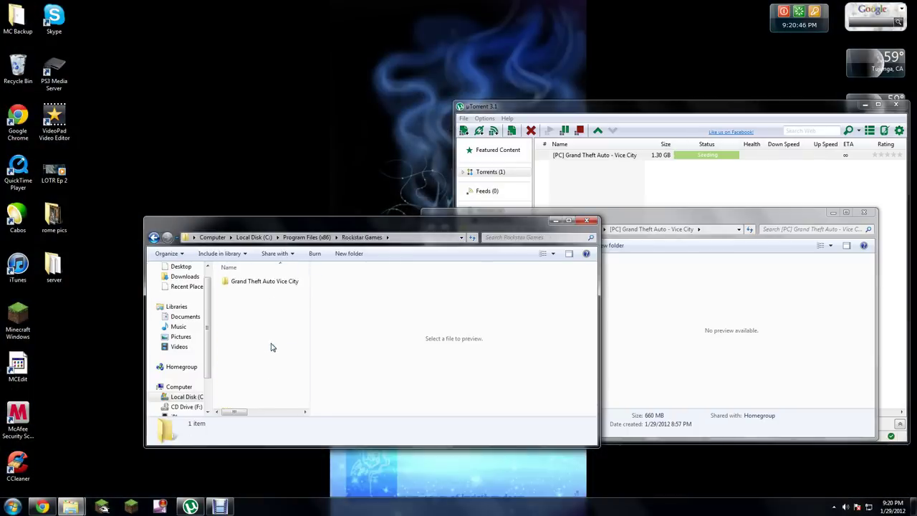
{"action": "double_click", "coordinate": [262, 281]}
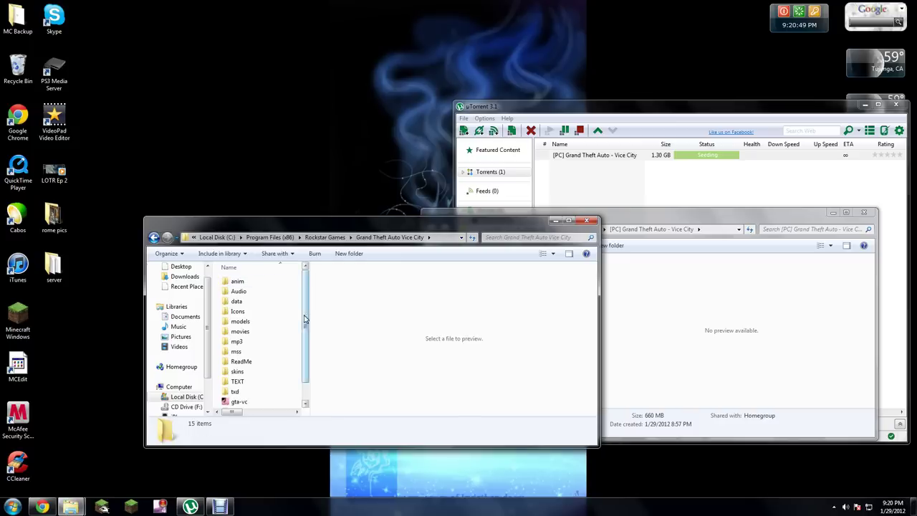
{"action": "left_click_drag", "start_coordinate": [348, 222], "coordinate": [216, 168]}
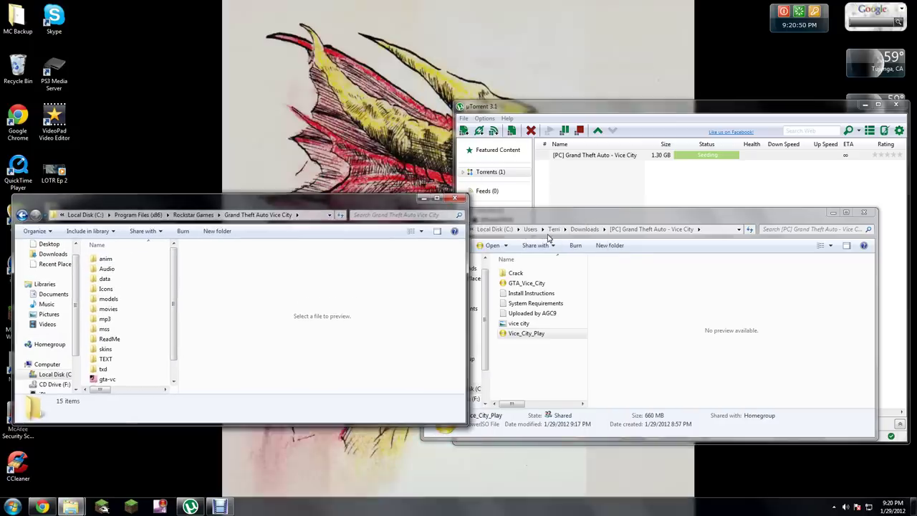
Move the cracked gta-vc from Crack into the game folder, replacing the original, and close that window.
{"action": "left_click_drag", "start_coordinate": [797, 212], "coordinate": [804, 153]}
{"action": "left_click", "coordinate": [865, 105]}
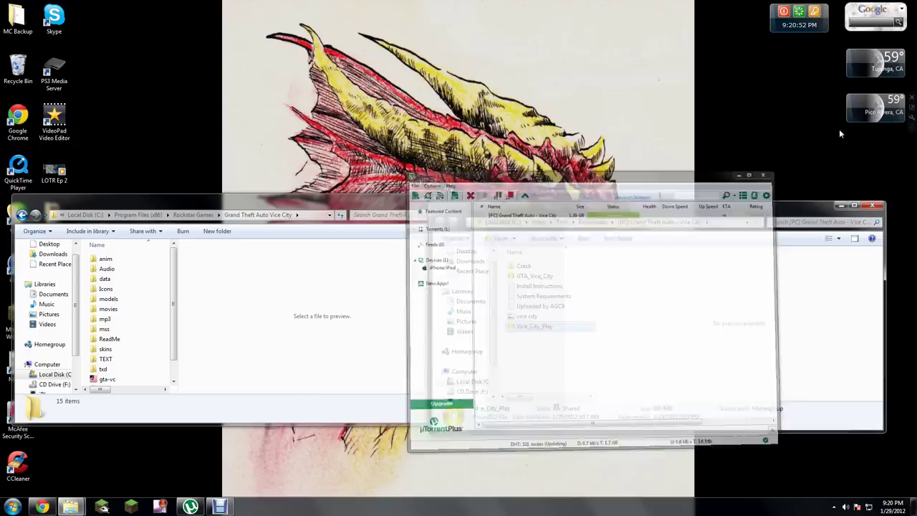
{"action": "double_click", "coordinate": [527, 268]}
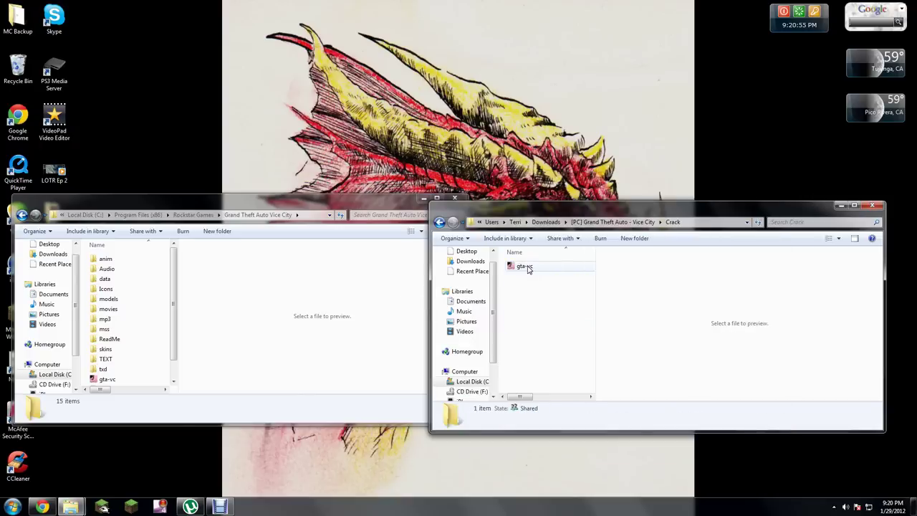
{"action": "left_click_drag", "start_coordinate": [527, 269], "coordinate": [225, 299]}
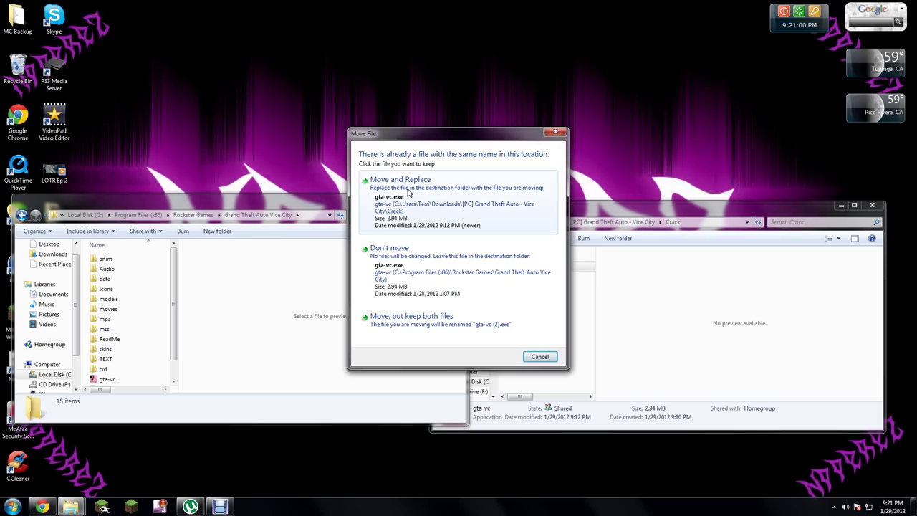
{"action": "left_click", "coordinate": [409, 192]}
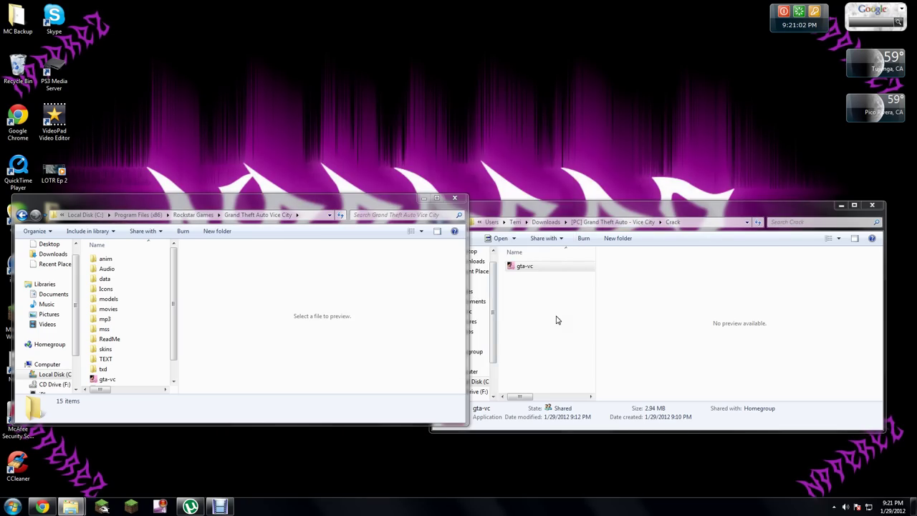
{"action": "left_click", "coordinate": [433, 291]}
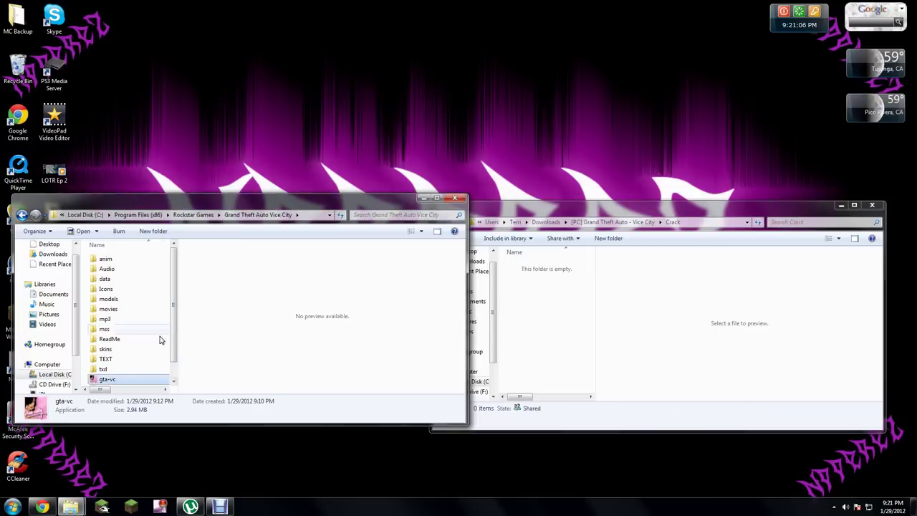
{"action": "left_click", "coordinate": [454, 200]}
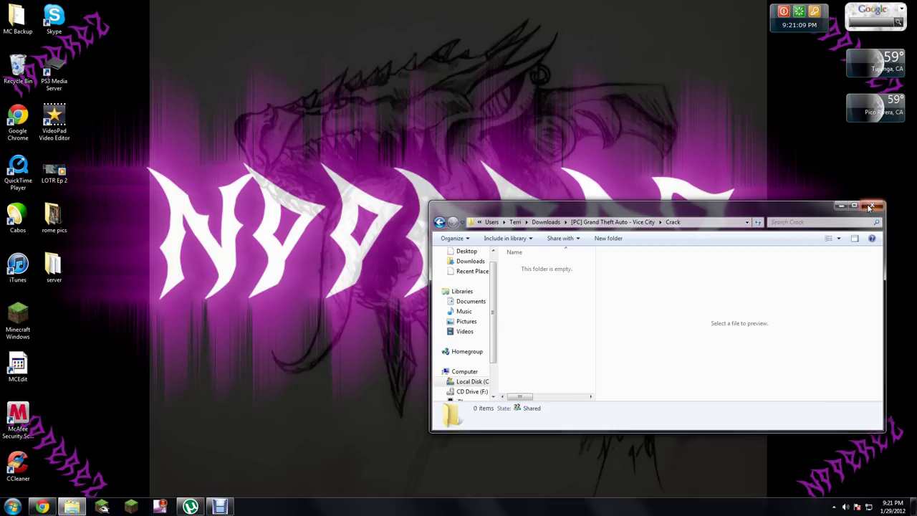
Close the empty Crack window, search the Start menu for 'gta', and launch Play GTA Vice City.
{"action": "left_click", "coordinate": [870, 207]}
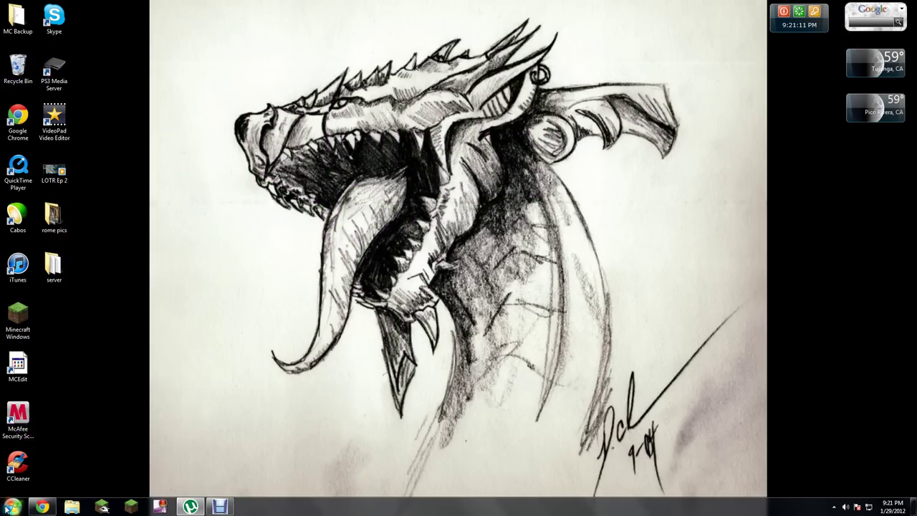
{"action": "left_click", "coordinate": [10, 495]}
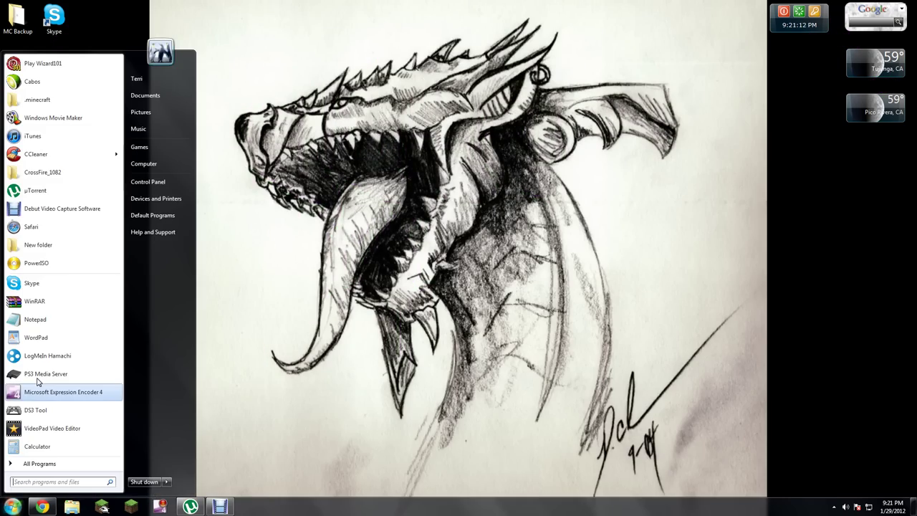
{"action": "left_click", "coordinate": [52, 481]}
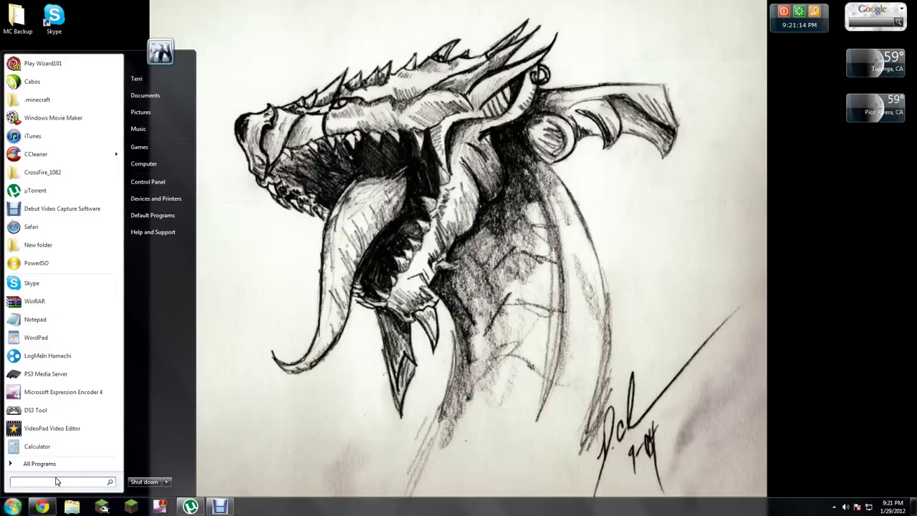
{"action": "type", "text": "gta"}
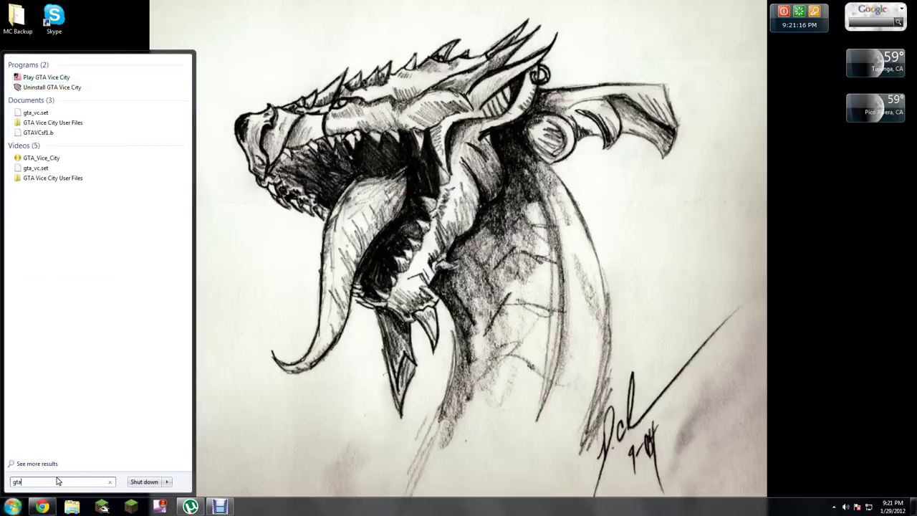
{"action": "left_click", "coordinate": [49, 77]}
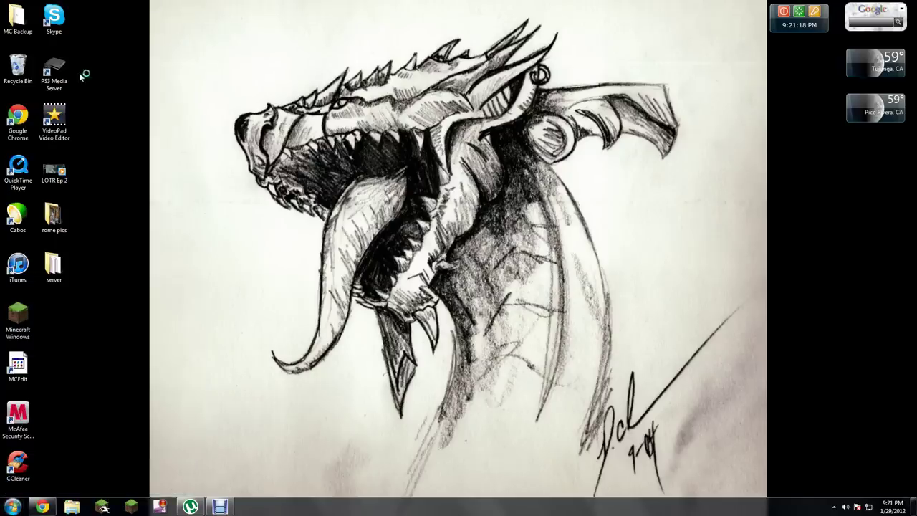